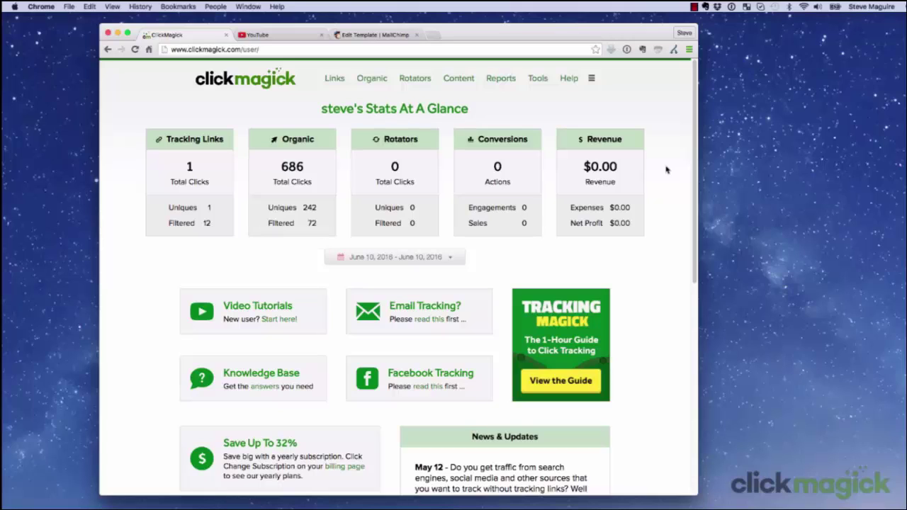
Step: Switch the Antarctic Snow Water tracking link to the custom domain track.bestcoolproducts.com and save the changes
click(334, 79)
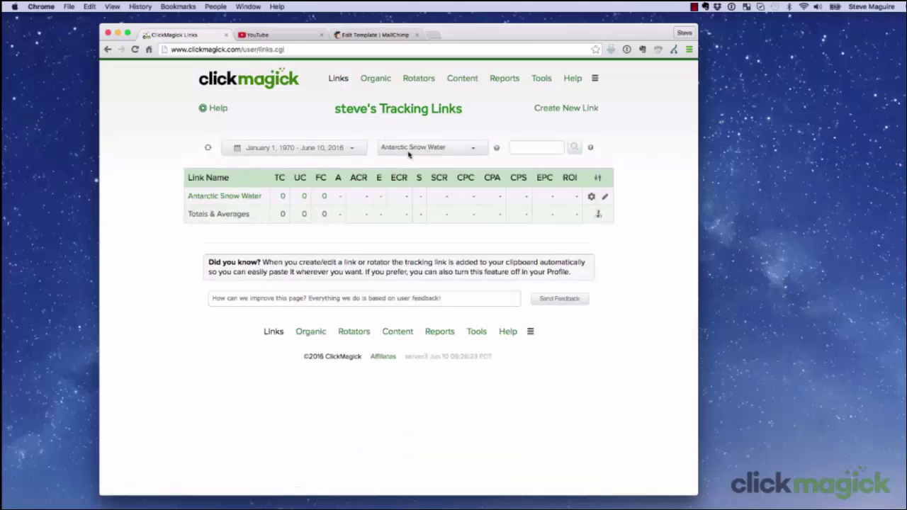
click(235, 198)
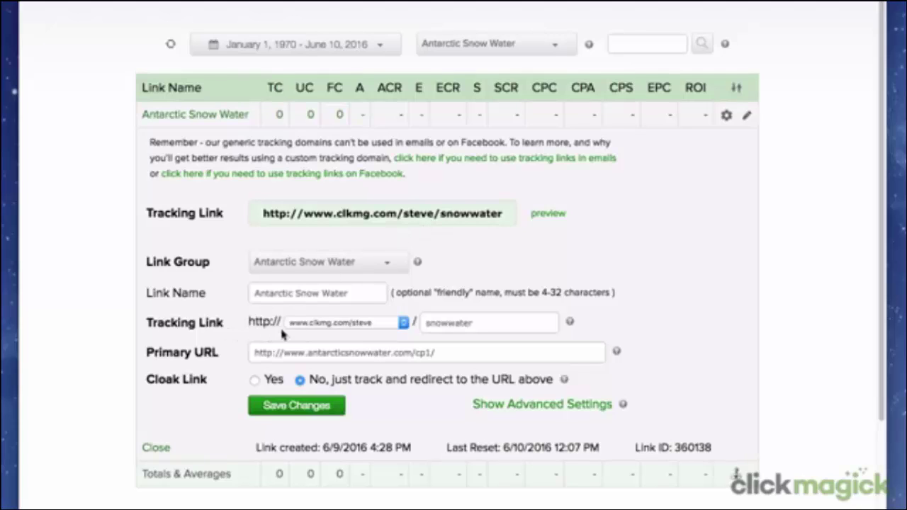
click(404, 324)
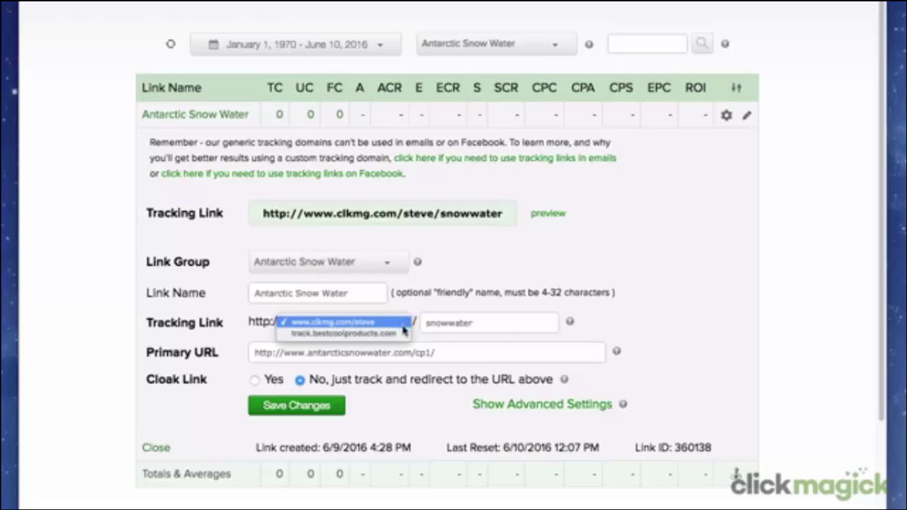
click(401, 333)
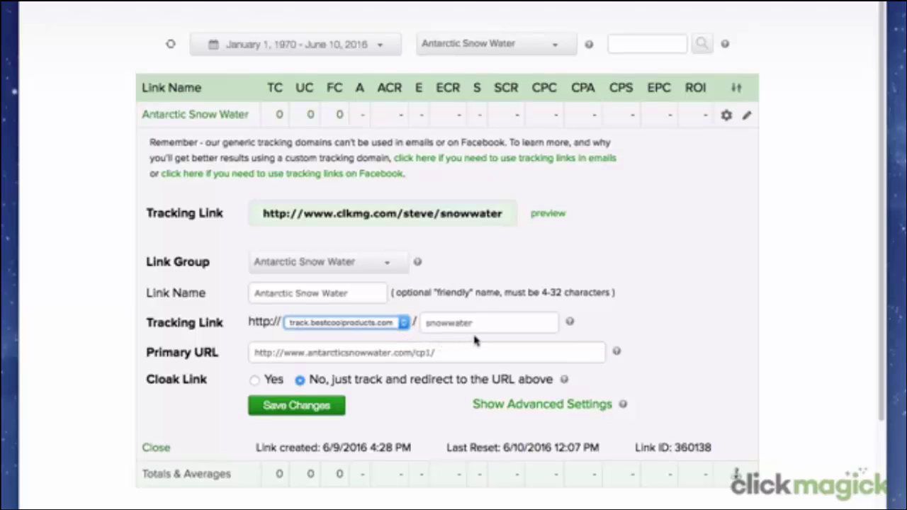
click(315, 410)
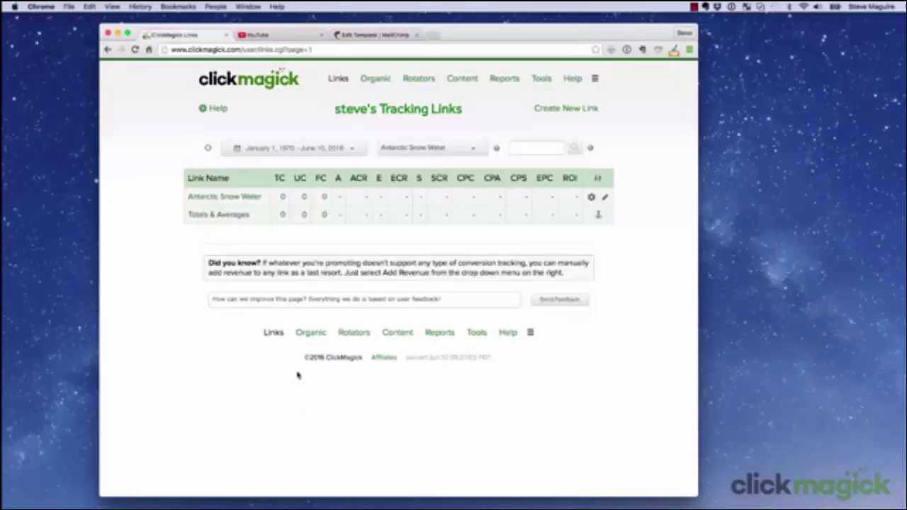
Step: Examine the FAQ on using tracking links in emails, including the anti-spam policy and custom tracking domain requirements
click(257, 85)
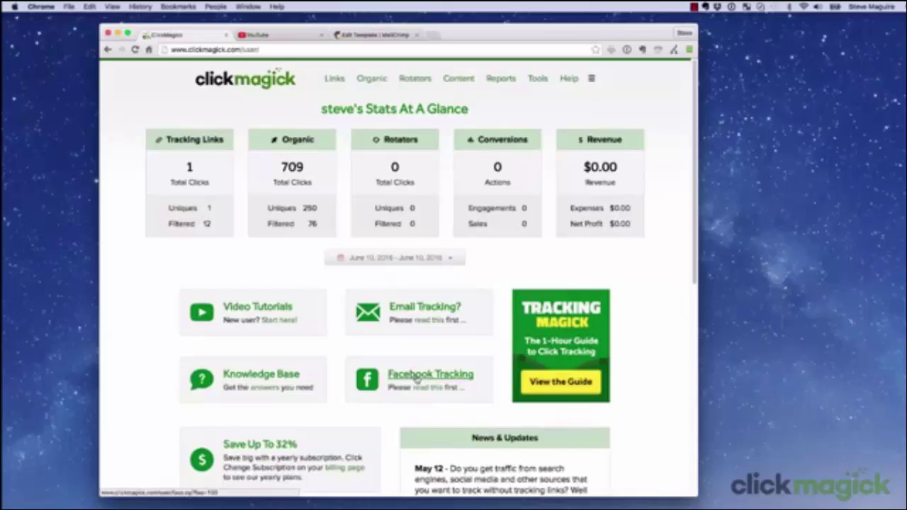
click(425, 309)
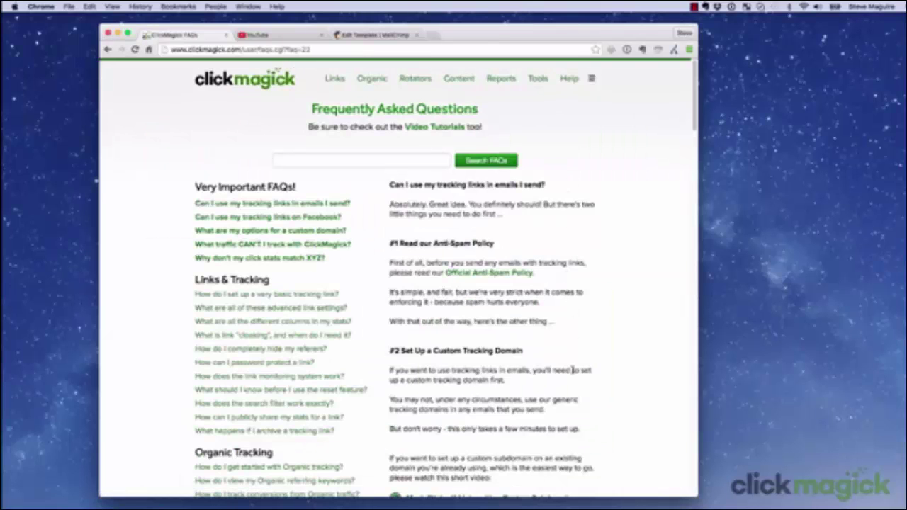
scroll(574, 384, down, 3)
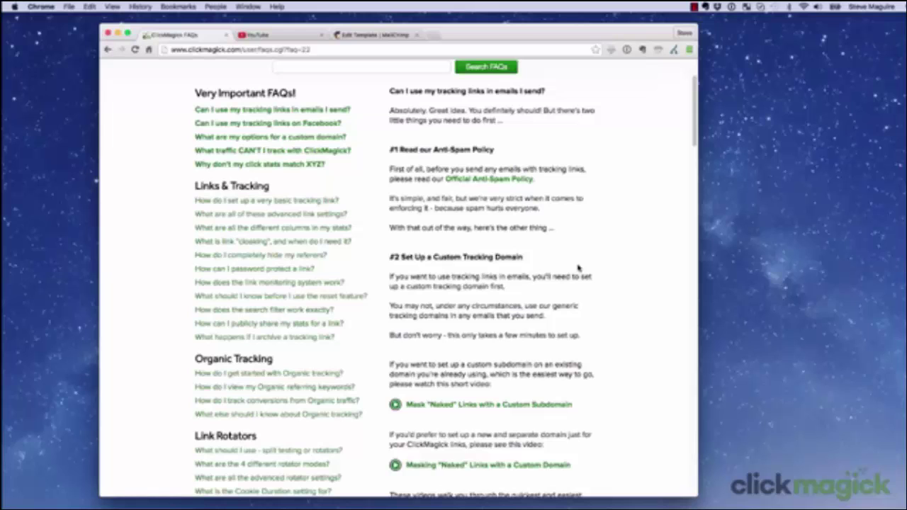
scroll(578, 268, up, 3)
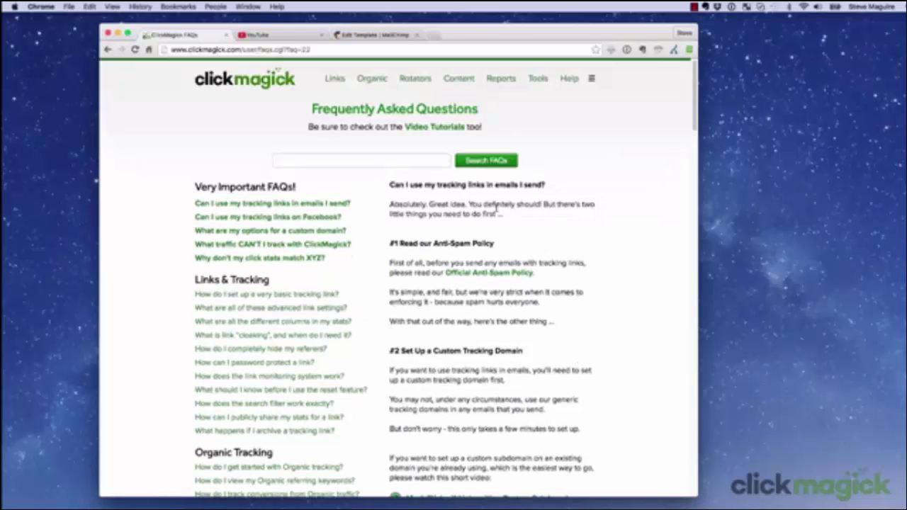
Step: Open the Antarctic Snow Water landing page from the link's preview in the tracking links list
click(333, 80)
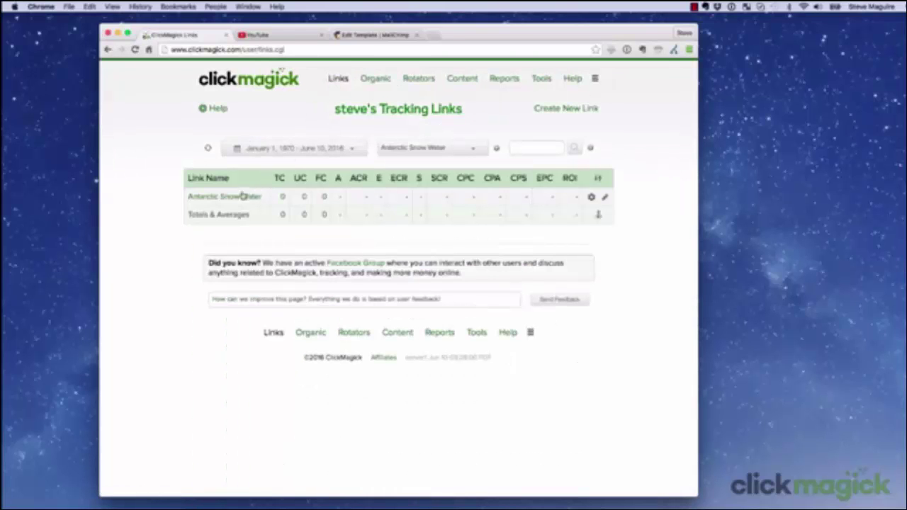
mouse_move(238, 199)
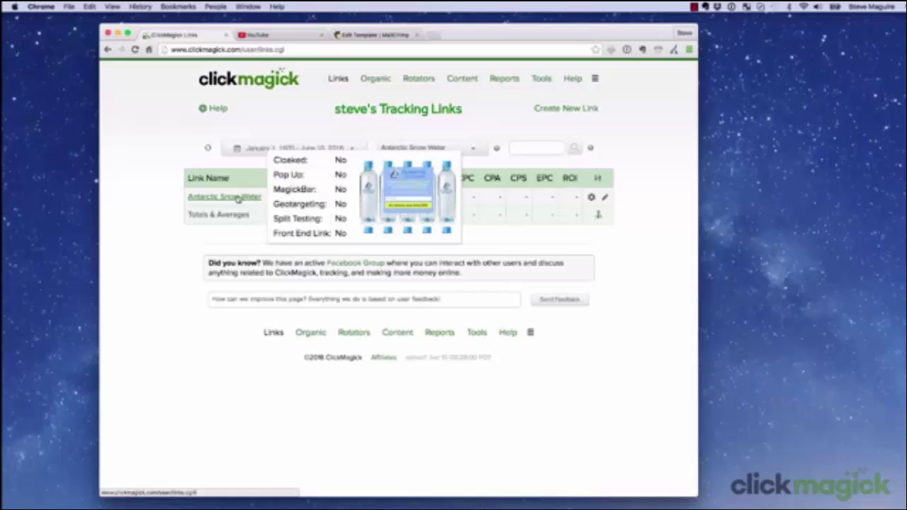
click(399, 192)
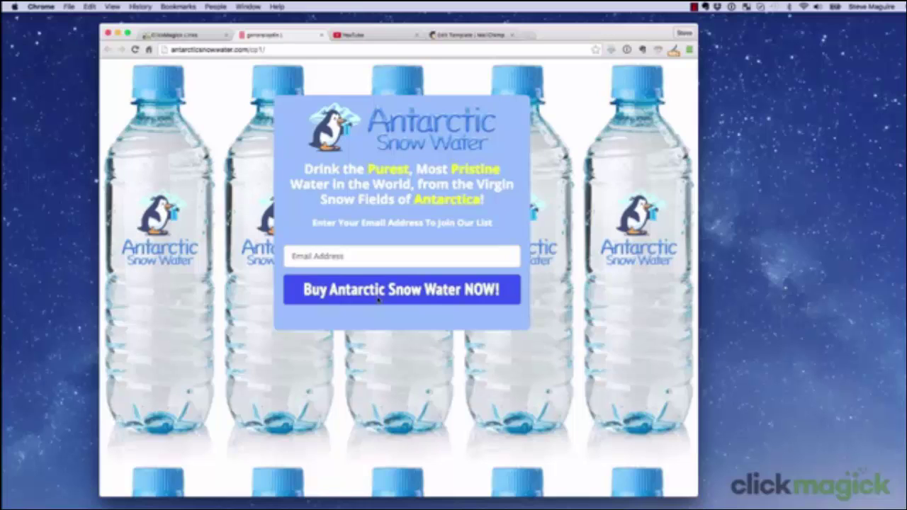
Step: Return to the tracking links list and copy the full tracking URL of the Antarctic Snow Water link
click(183, 37)
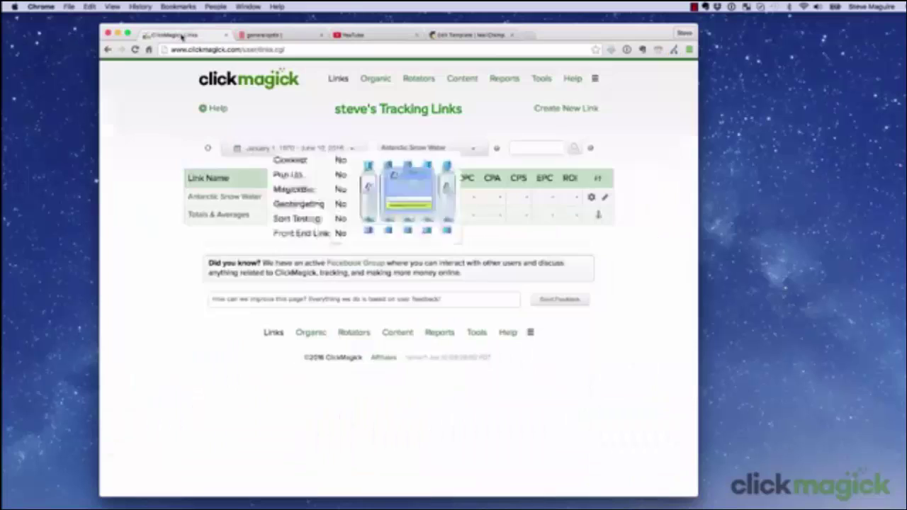
click(220, 198)
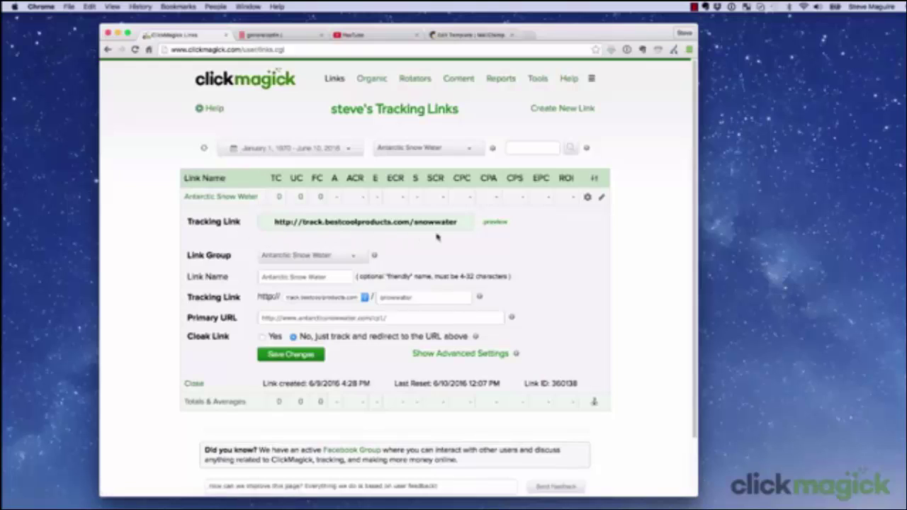
click(387, 223)
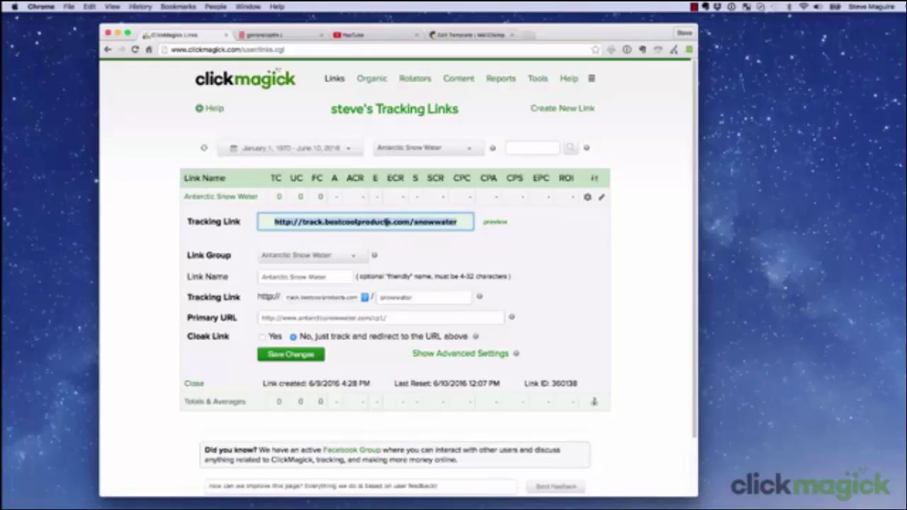
right_click(386, 222)
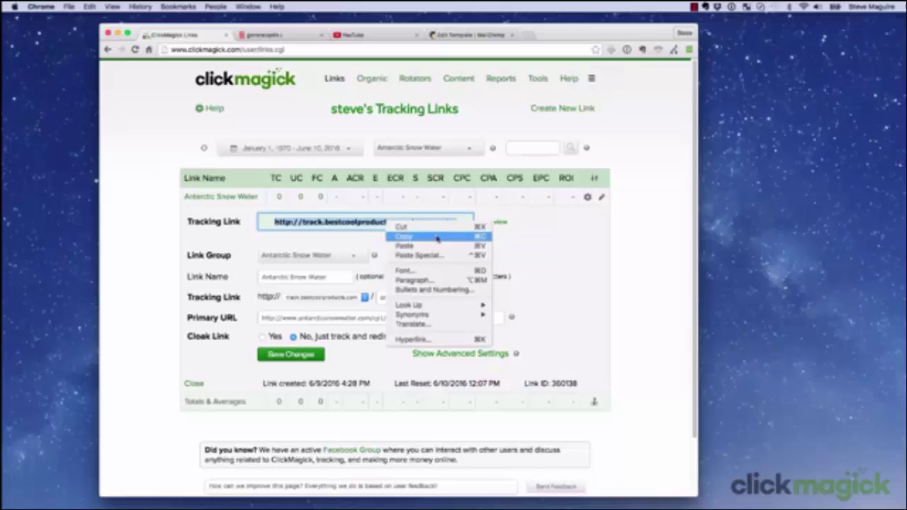
click(438, 238)
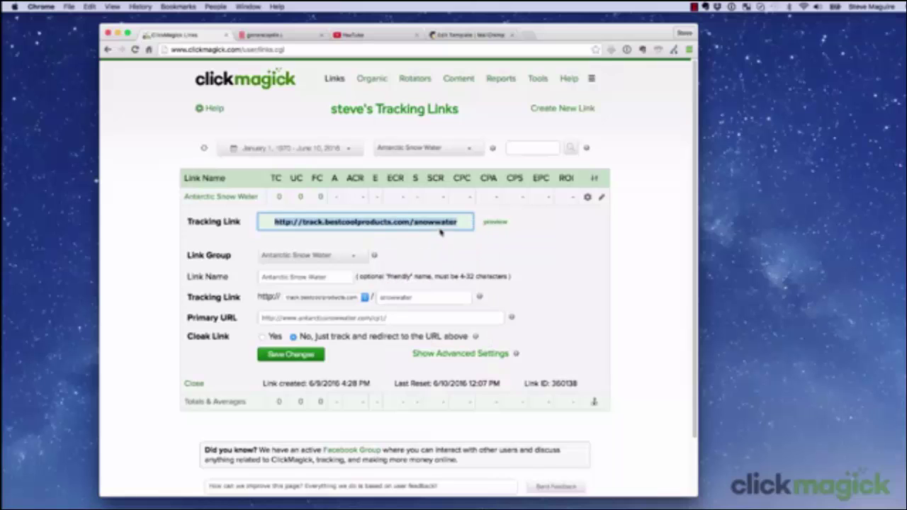
Step: Visit the copied tracking link in a new browser tab with the sub-ID /penguin appended
click(527, 35)
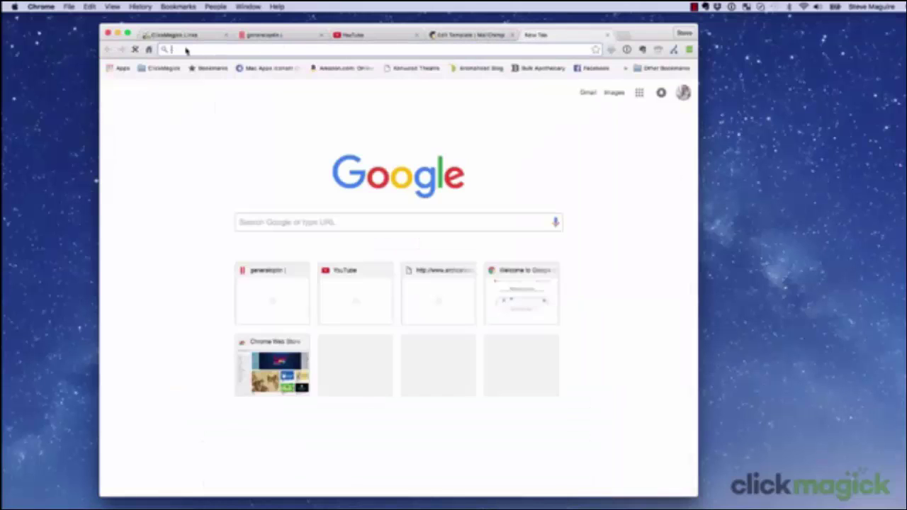
right_click(186, 50)
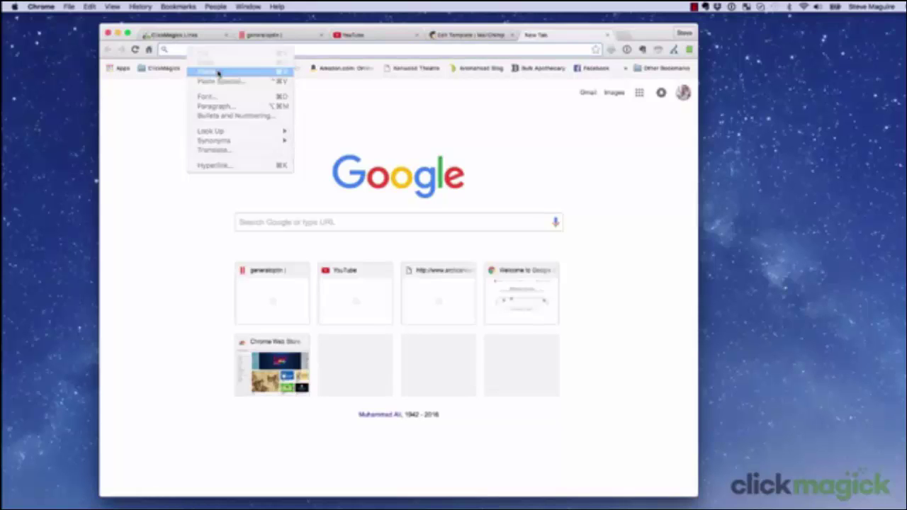
click(218, 73)
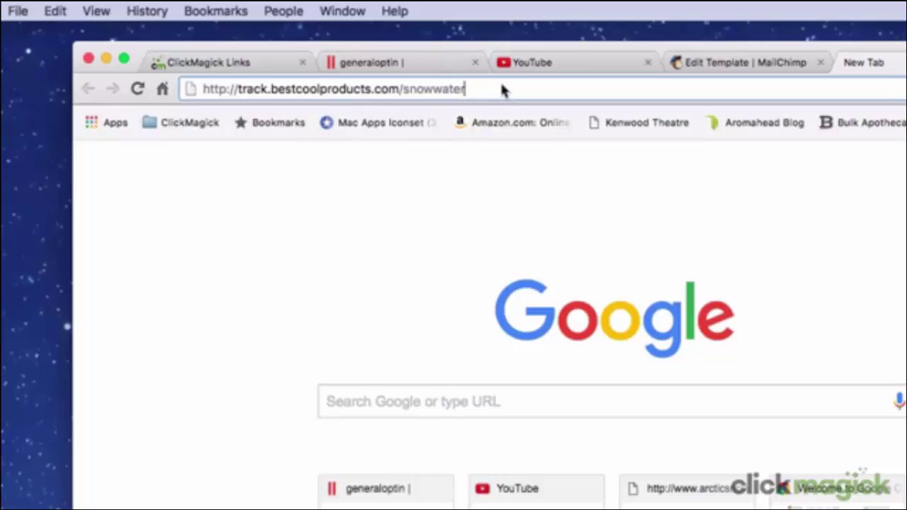
text(/)
text(penguin)
key(Return)
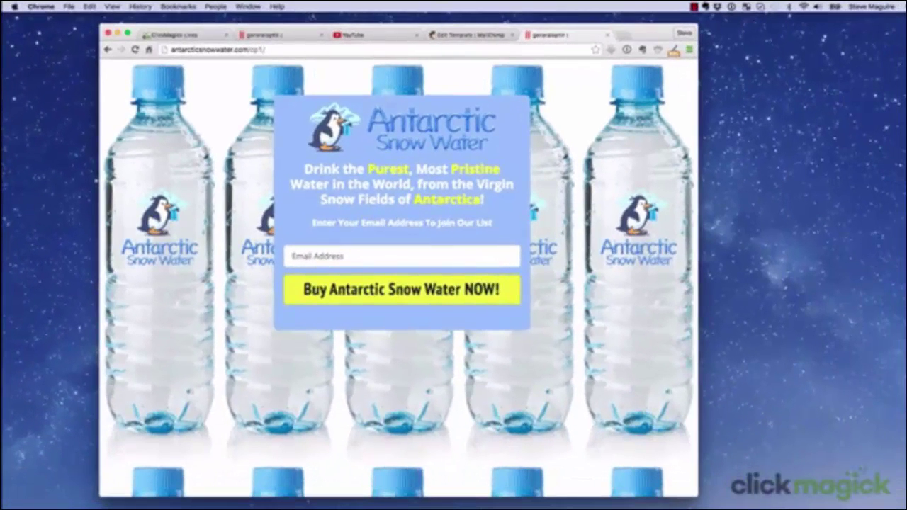
Step: Refresh the tracking link stats and open the sub-ID breakdown of Antarctic Snow Water's total clicks
click(202, 34)
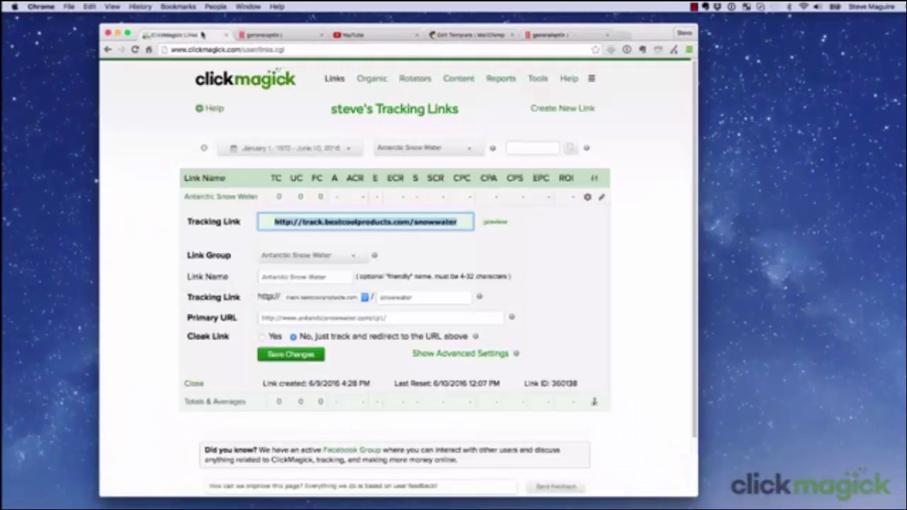
click(204, 150)
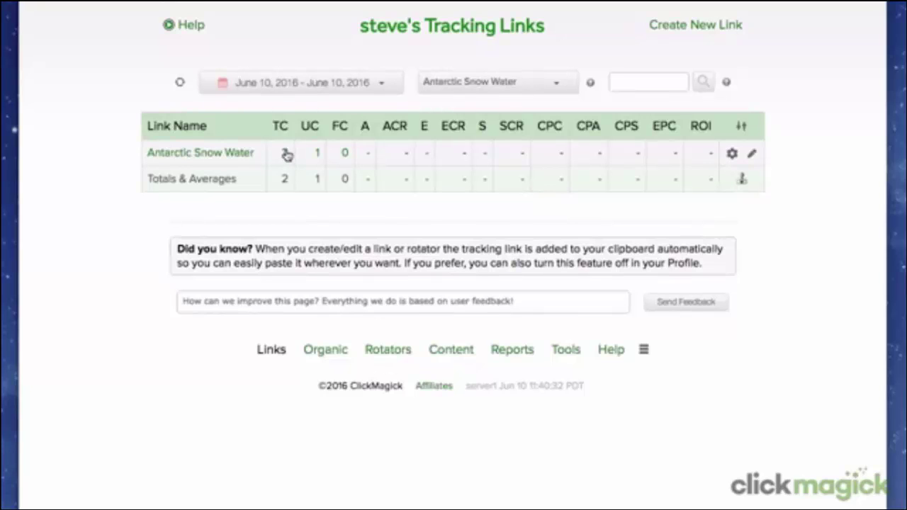
click(286, 155)
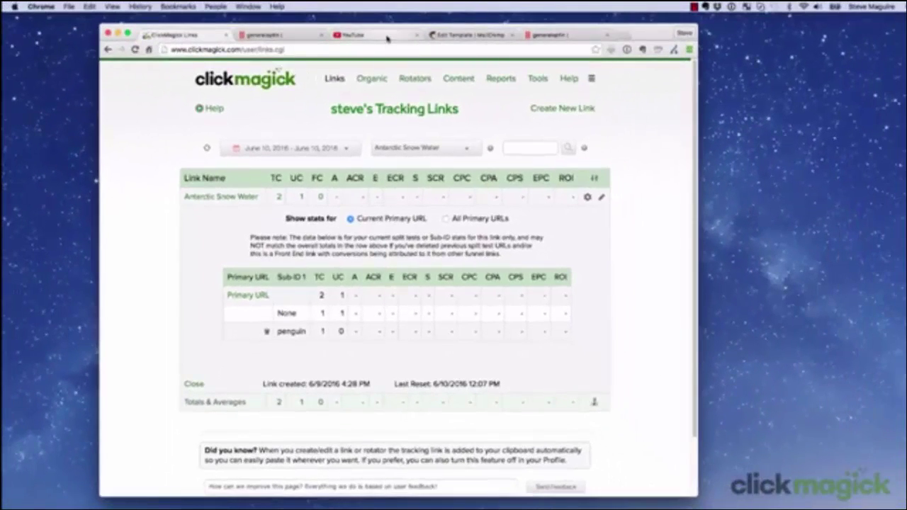
Step: Switch to YouTube, append the sub-ID /yt-whydrink to the tracking link in the video's description, and save the changes
click(387, 36)
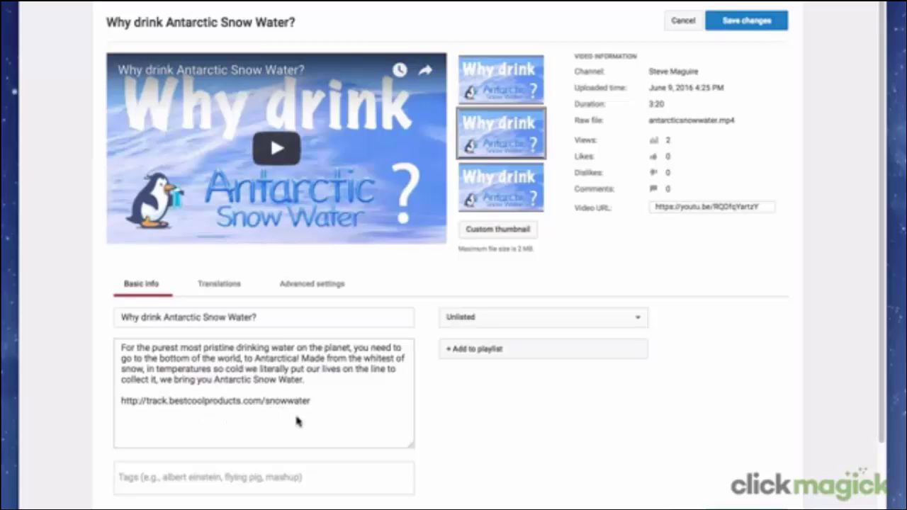
click(317, 402)
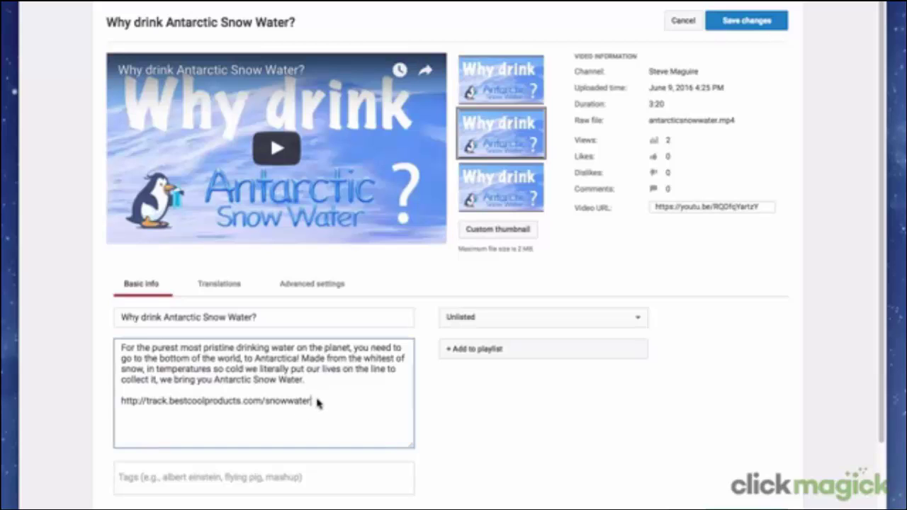
text(/whydrink)
click(314, 401)
text(yt-)
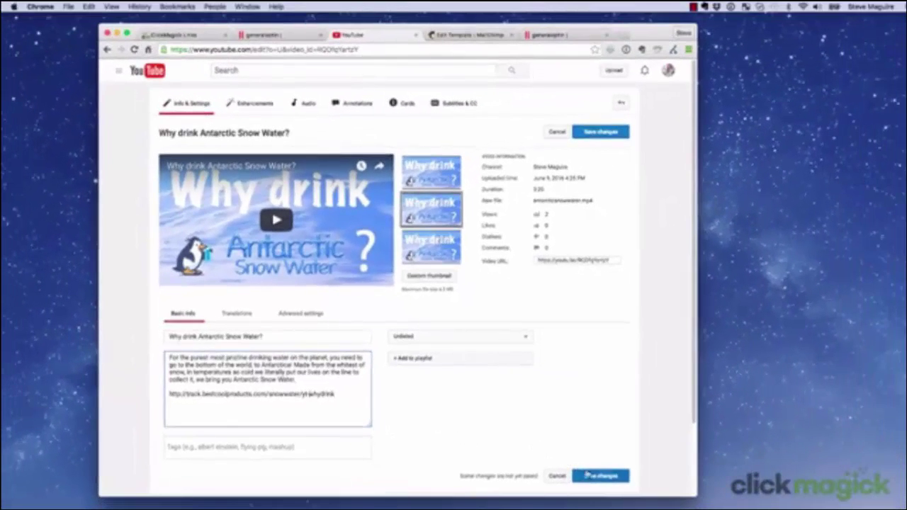
click(588, 475)
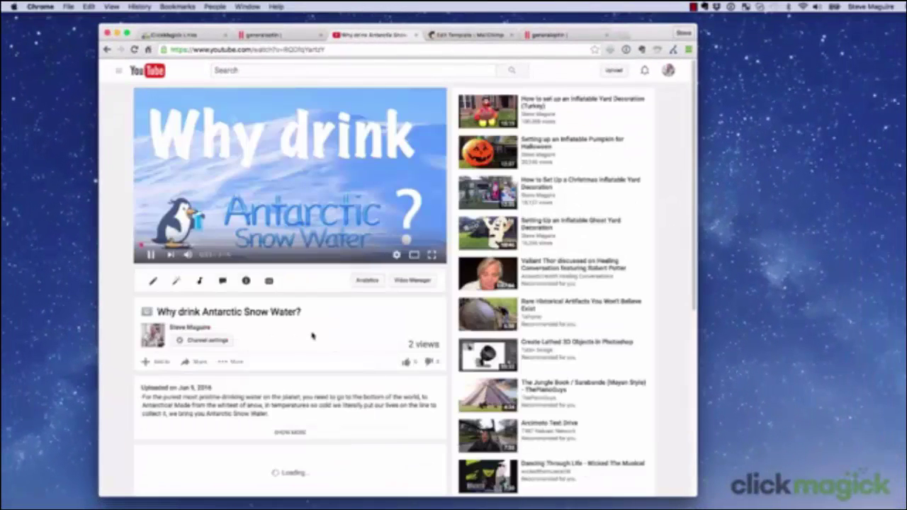
Step: Follow the tracking link in the published video's description and check Antarctic Snow Water's refreshed sub-ID click breakdown in ClickMagick
click(298, 432)
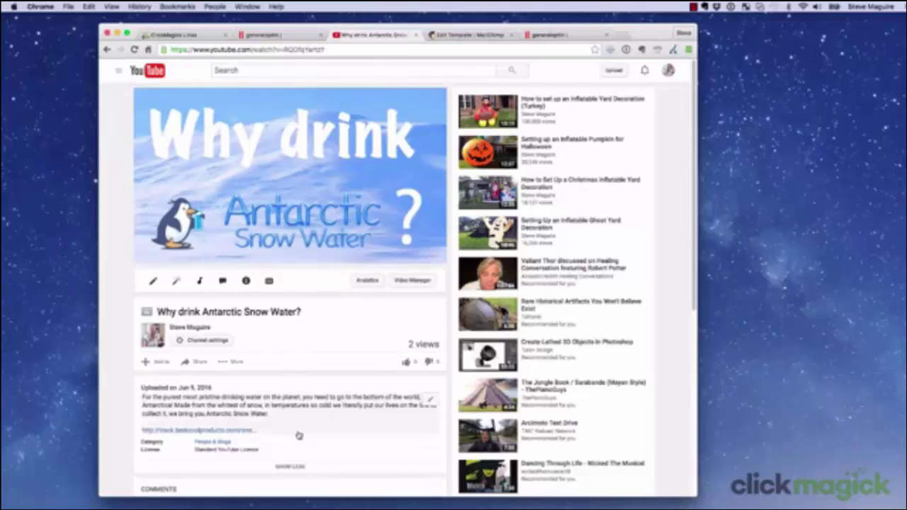
click(223, 431)
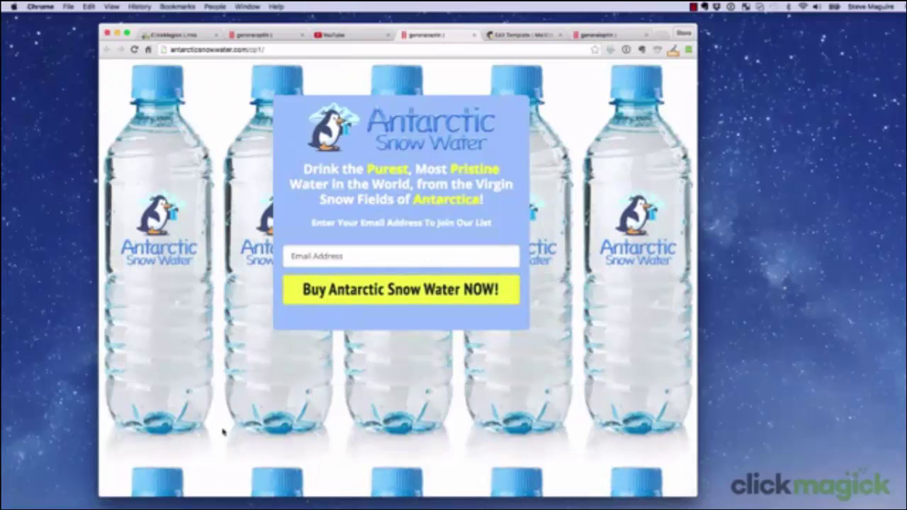
click(170, 39)
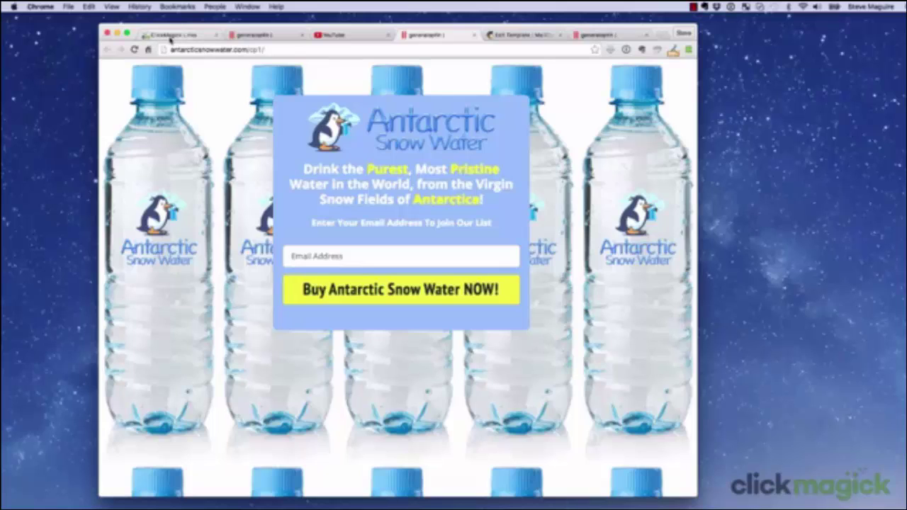
click(204, 150)
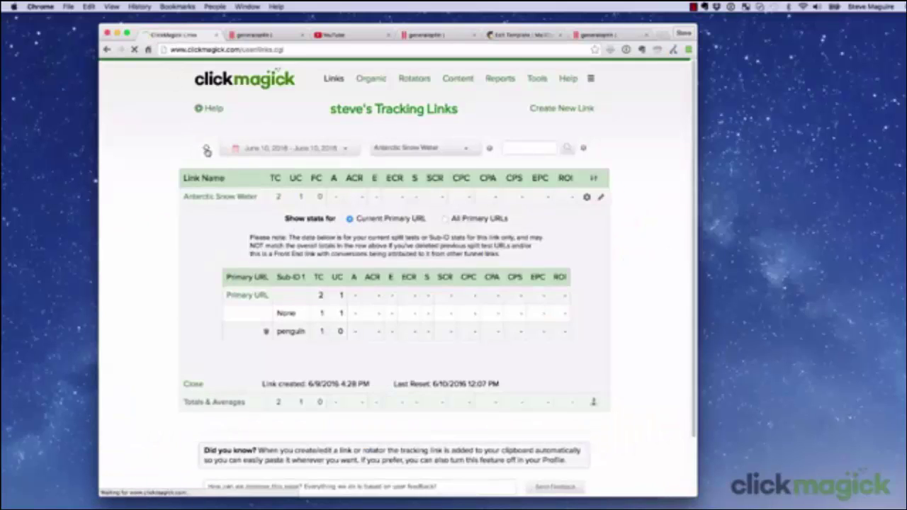
click(280, 197)
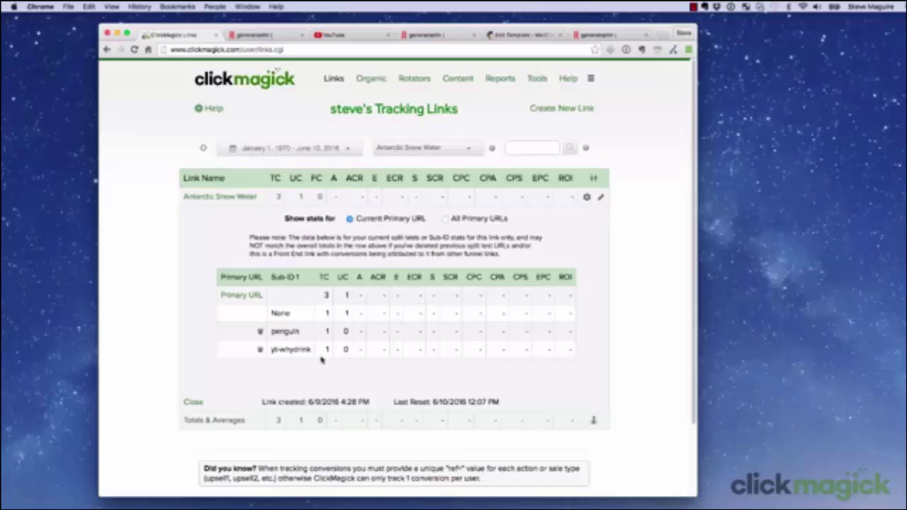
Step: Switch to the MailChimp template and append the date merge tag /*|DATE:d-m-y|* to the "click here" link's web address in the P.S. text block
click(525, 36)
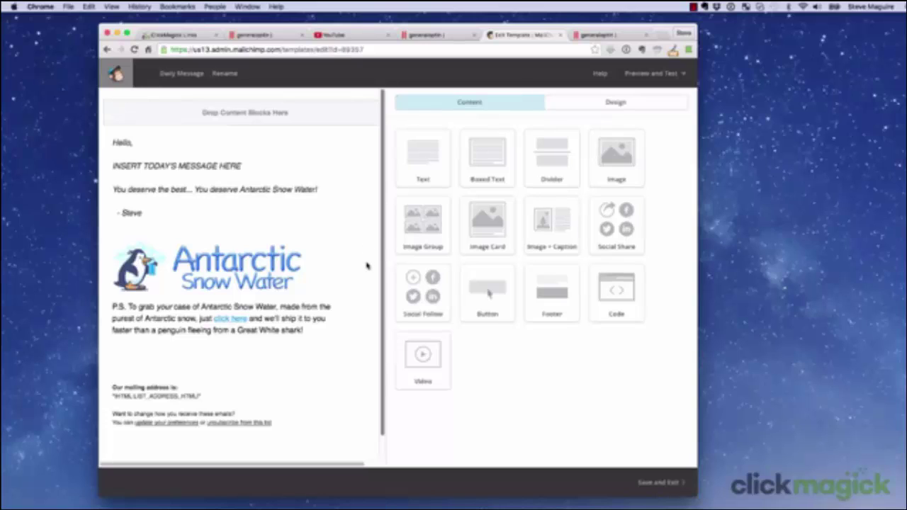
click(323, 315)
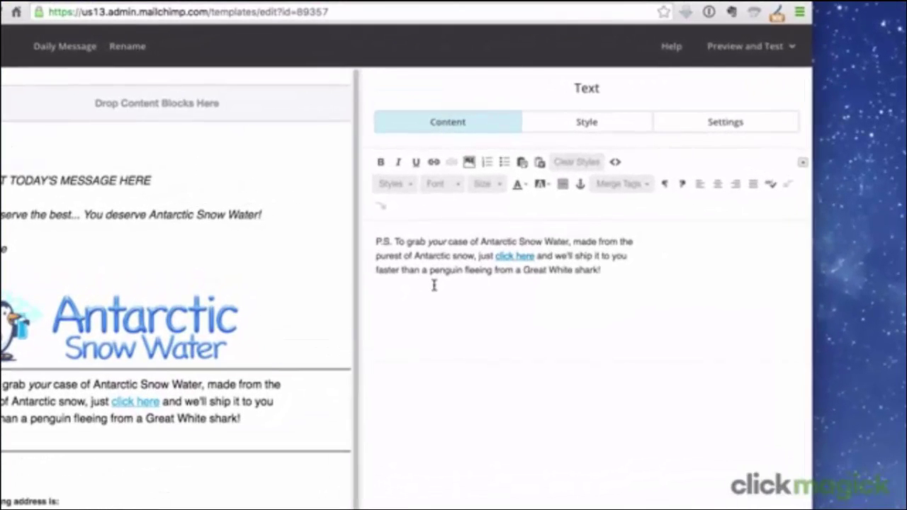
click(514, 256)
click(435, 163)
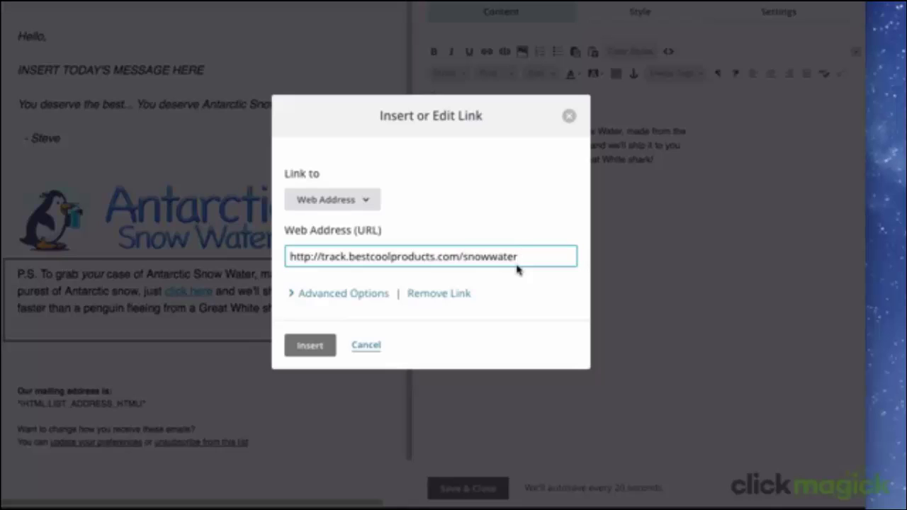
text(/)
text(*|DATE:d)
text(-m)
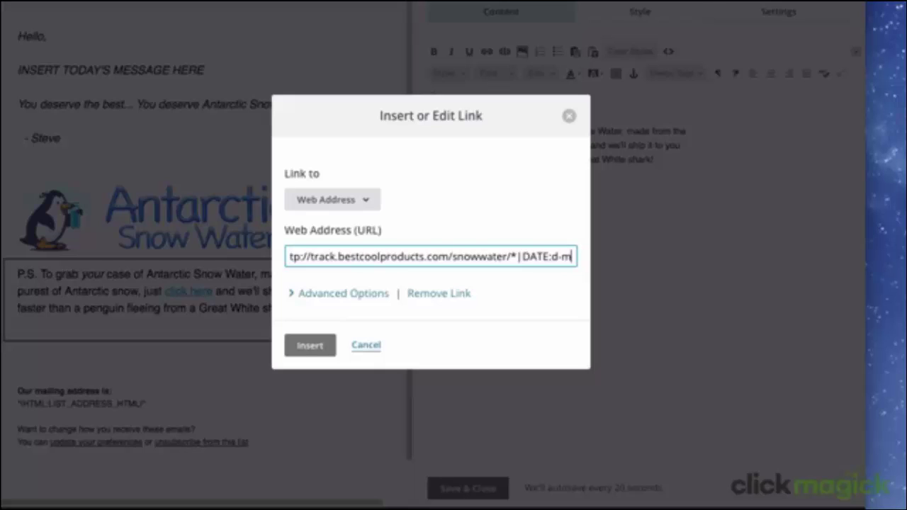
text(-y)
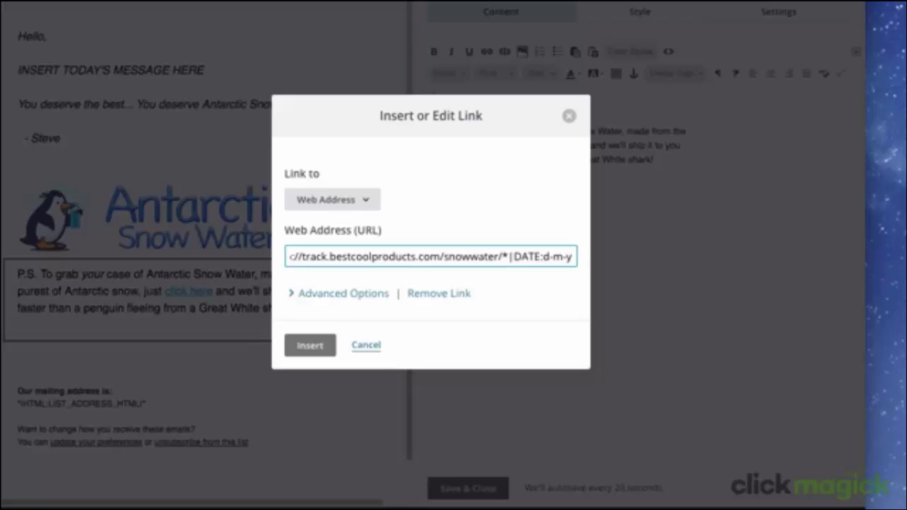
text(|*)
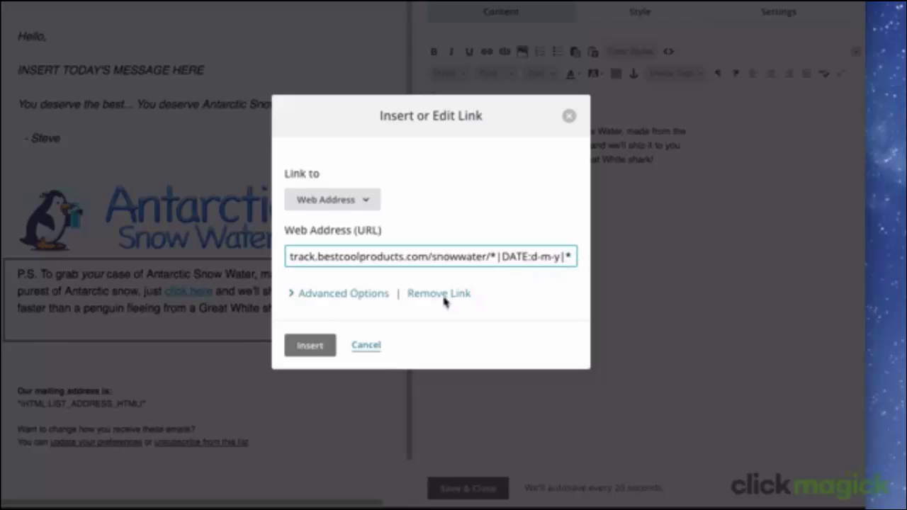
click(314, 345)
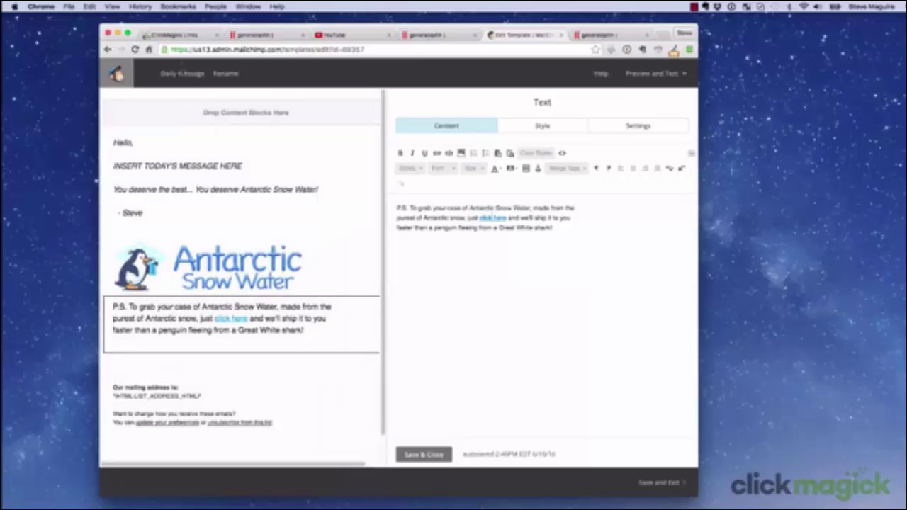
Step: Switch back to ClickMagick and search its FAQs for "sub-id"
click(177, 37)
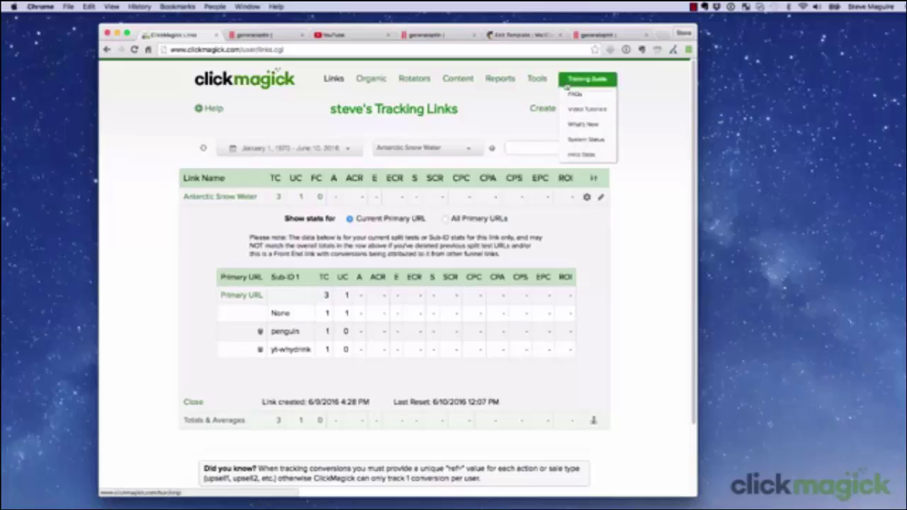
click(578, 93)
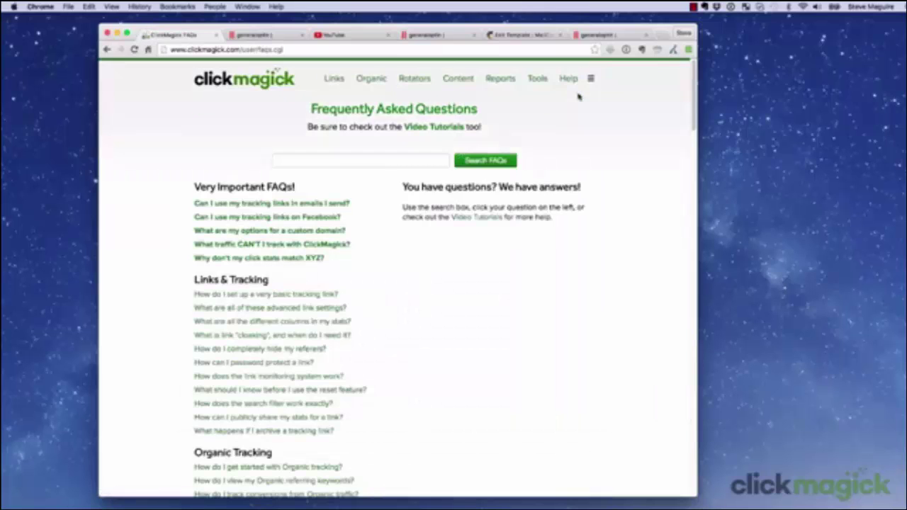
click(361, 158)
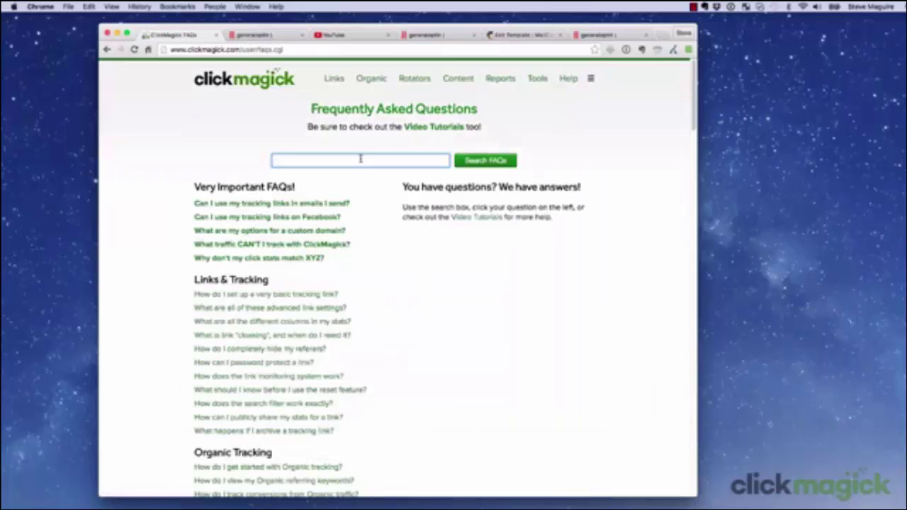
text(sub-id)
click(478, 161)
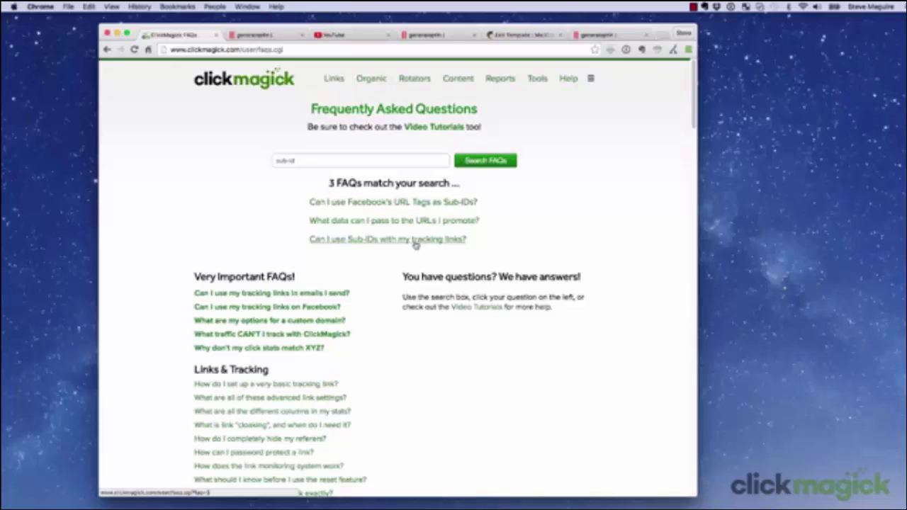
Step: Open the FAQ "Can I use Sub-IDs with my tracking links?" and review its guidance on multiple sub-IDs and allowed characters
click(415, 240)
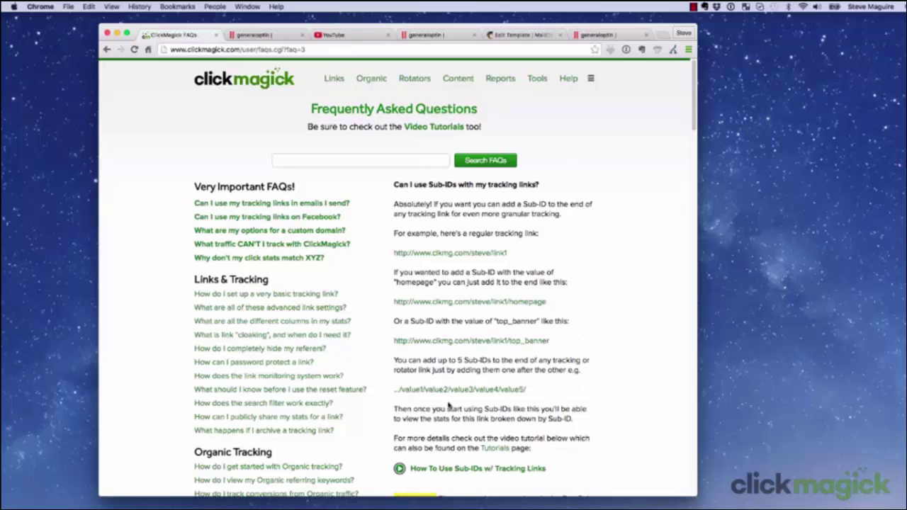
scroll(401, 399, down, 1)
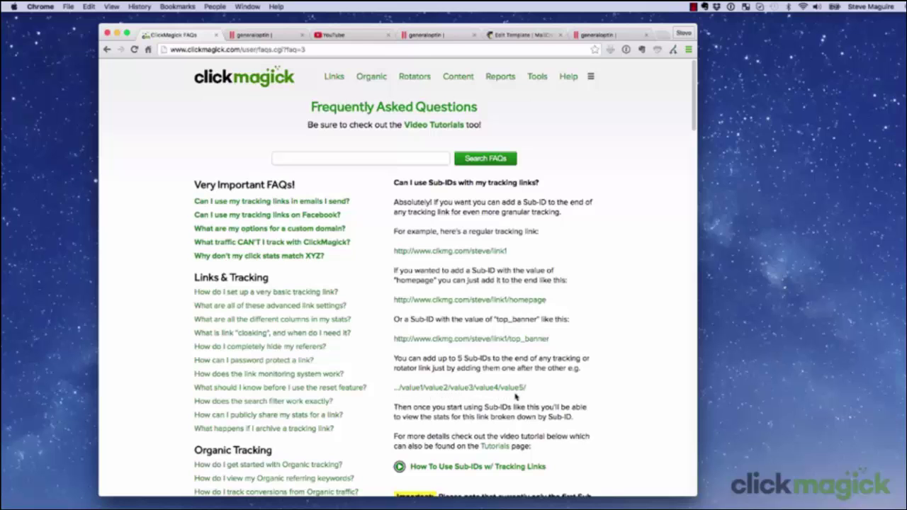
scroll(524, 397, down, 3)
scroll(524, 398, down, 8)
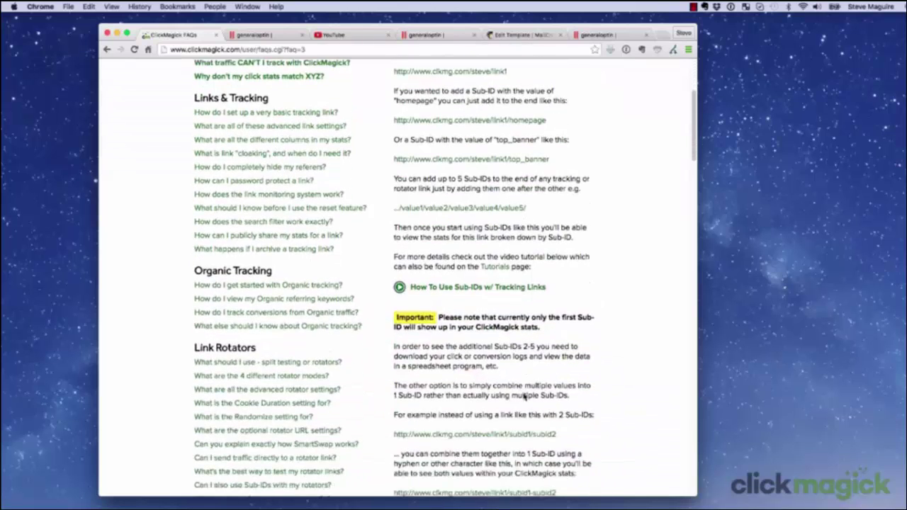
scroll(524, 398, down, 5)
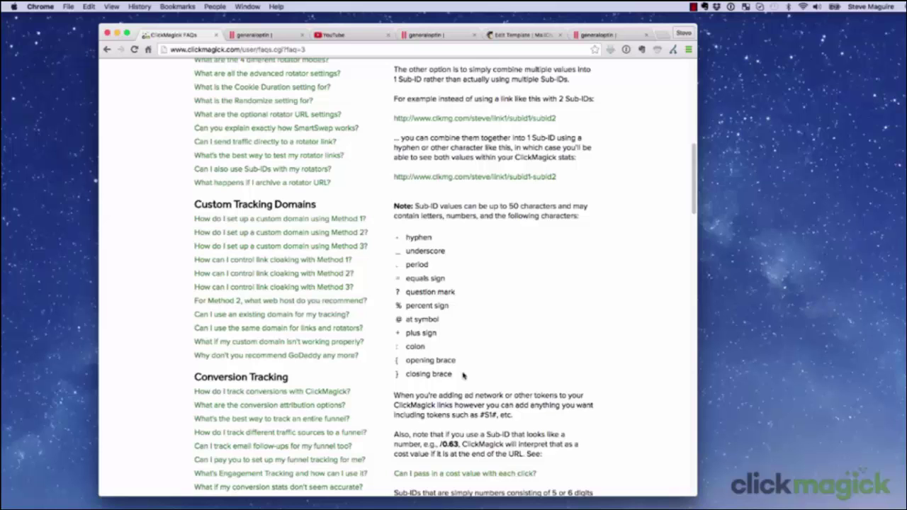
scroll(462, 375, up, 10)
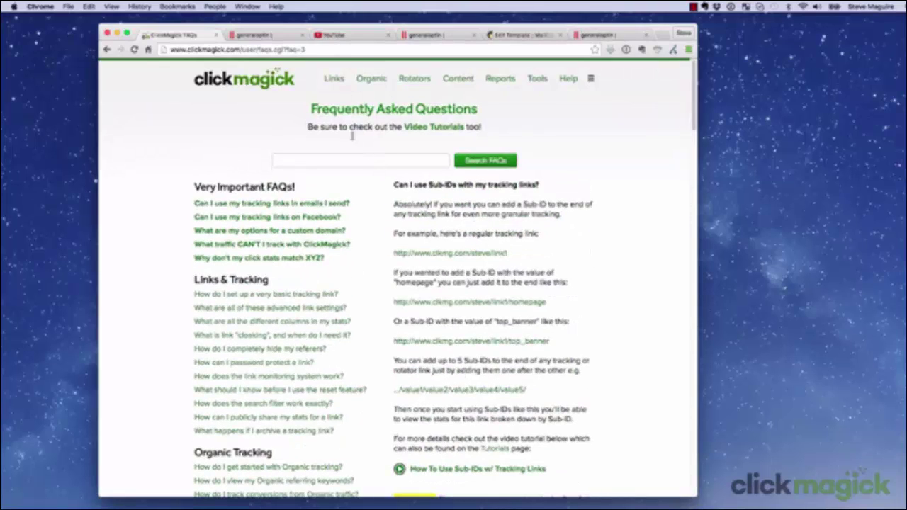
Step: Append ?prod=[s1] to the Primary URL of the Antarctic Snow Water tracking link and save the changes
click(332, 79)
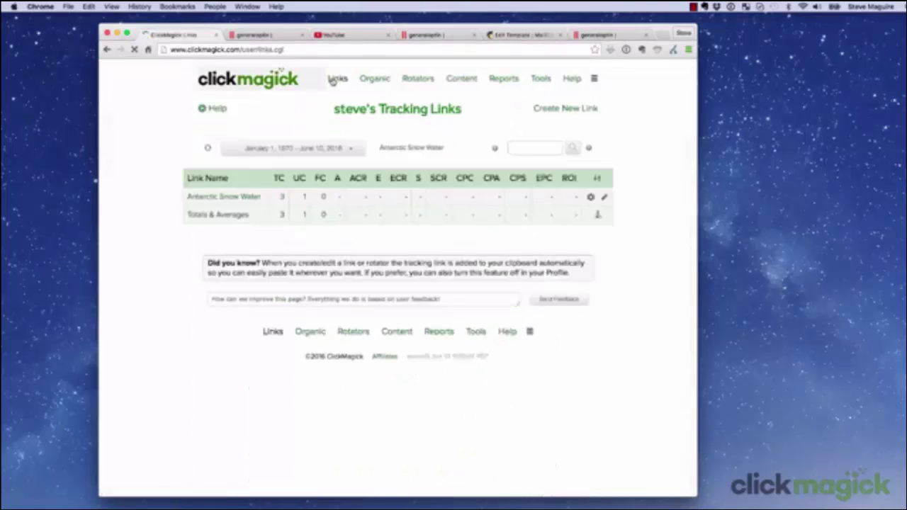
click(199, 198)
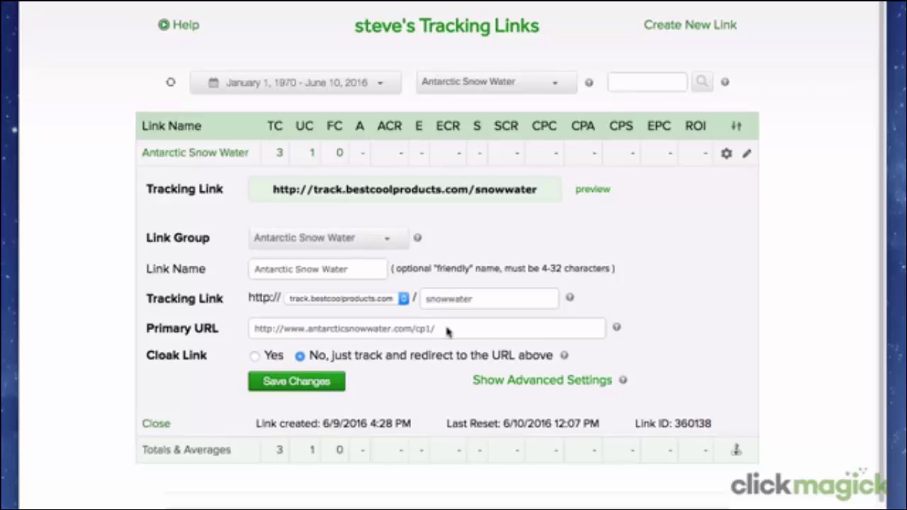
click(447, 331)
text(?)
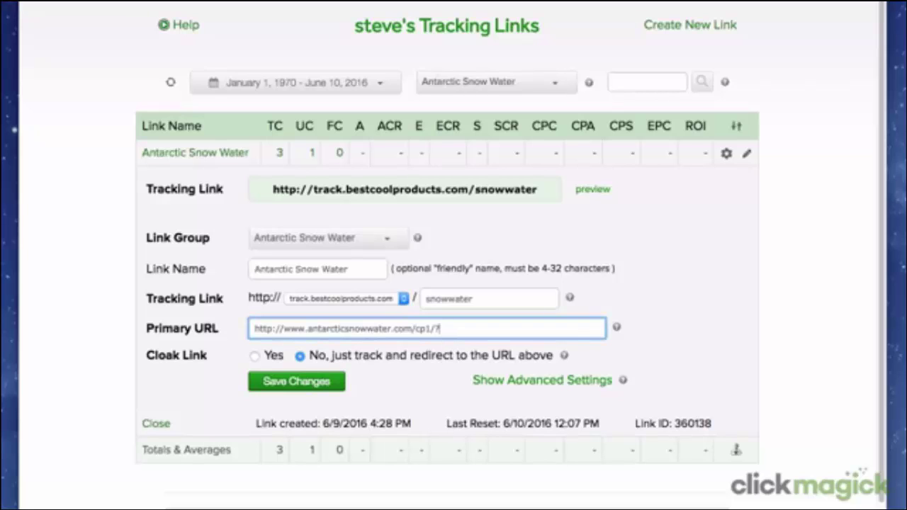
text(prod=)
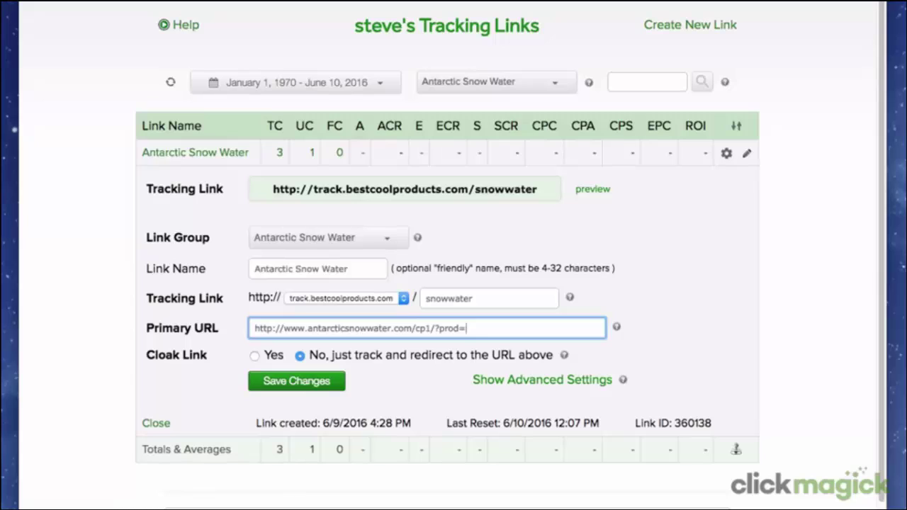
text([s1])
click(338, 380)
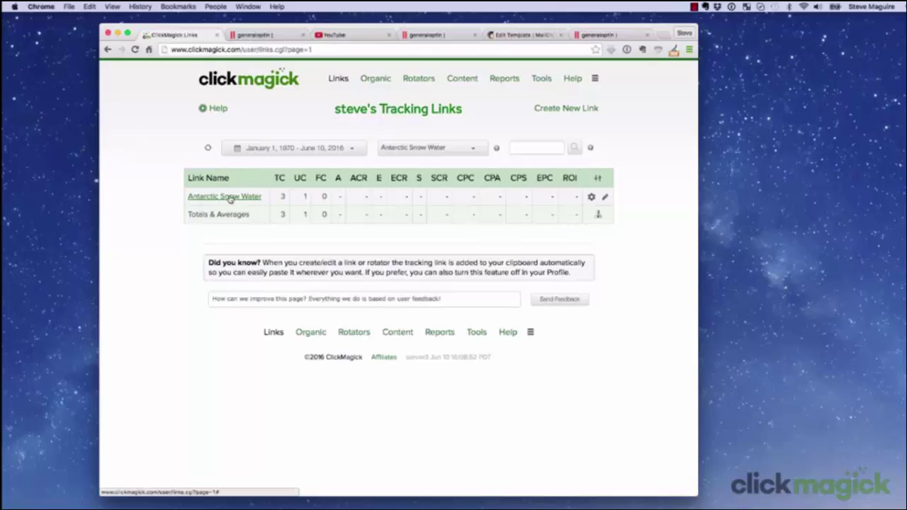
Step: Reopen the Antarctic Snow Water link's settings and copy its tracking link
click(229, 198)
click(347, 221)
key(ctrl+c)
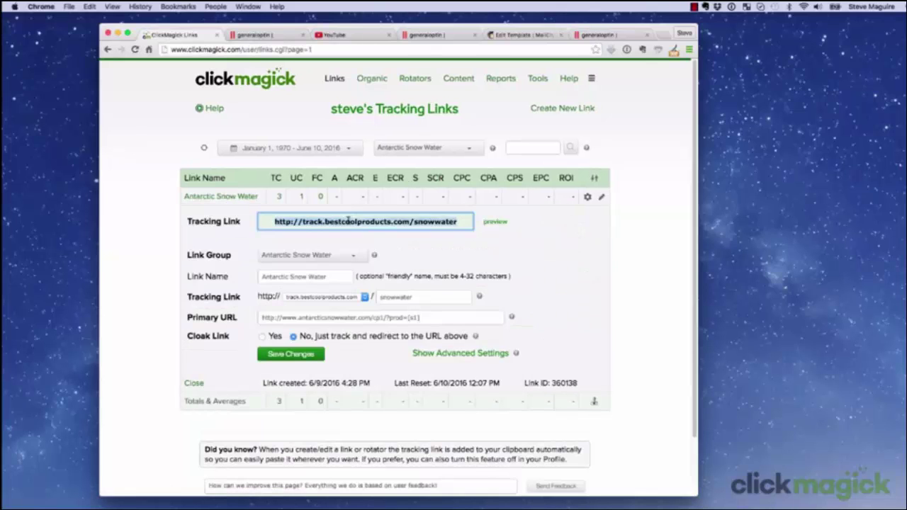
right_click(347, 221)
click(397, 234)
Step: Visit the copied tracking link in a new browser tab with the sub-ID /case appended
click(664, 36)
right_click(187, 50)
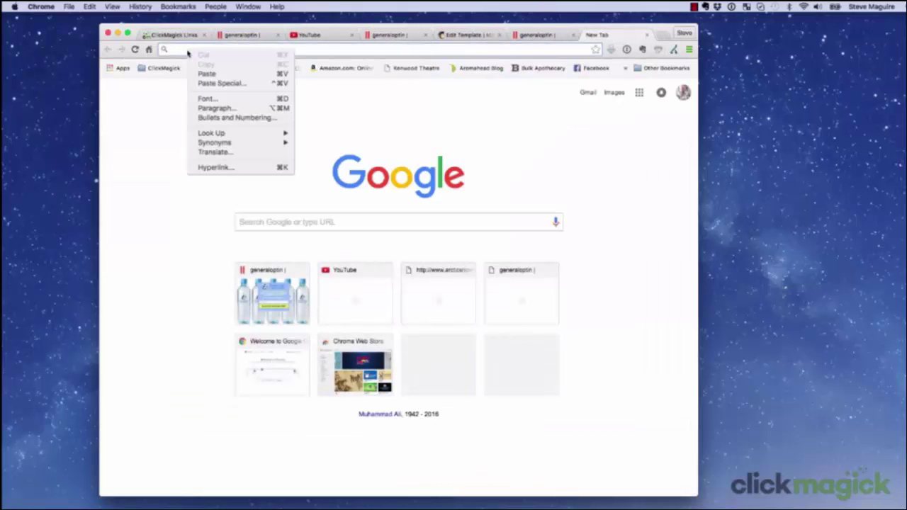
click(207, 74)
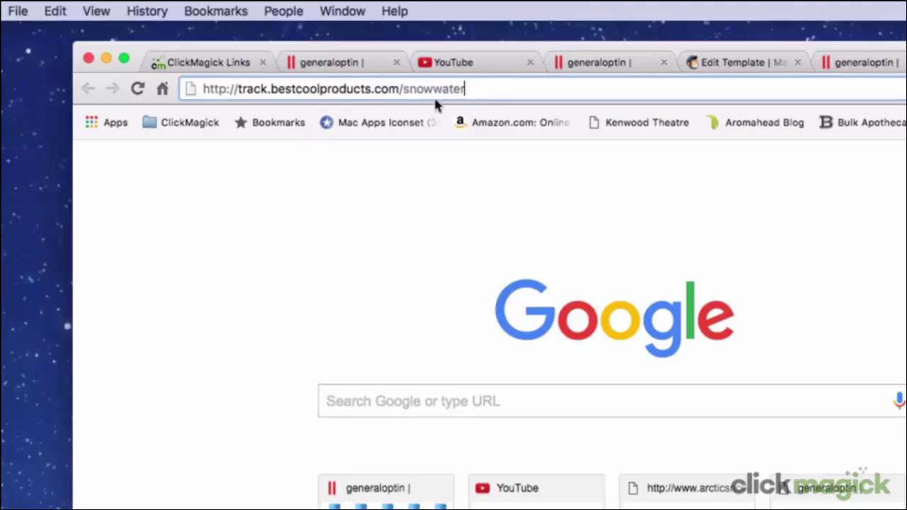
text(/case)
key(Return)
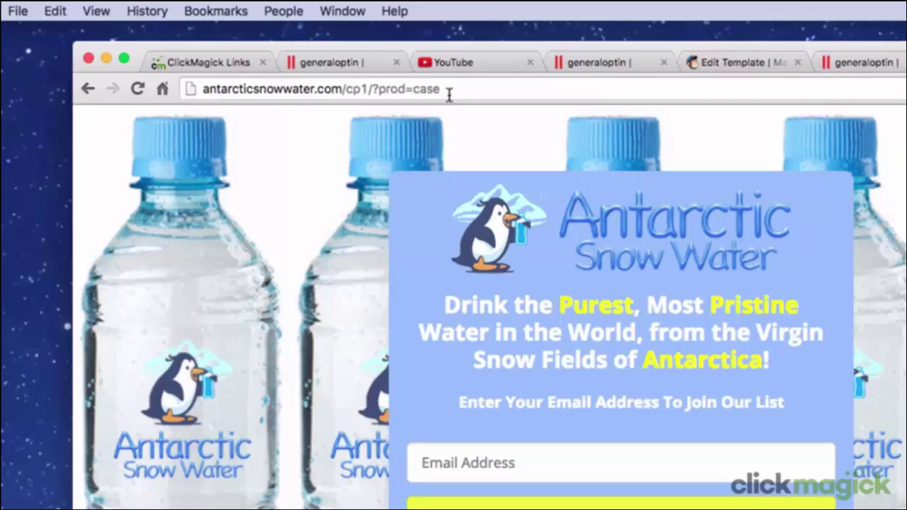
Step: Return to the ClickMagick tab and search the FAQs for "sub-id" again
click(239, 62)
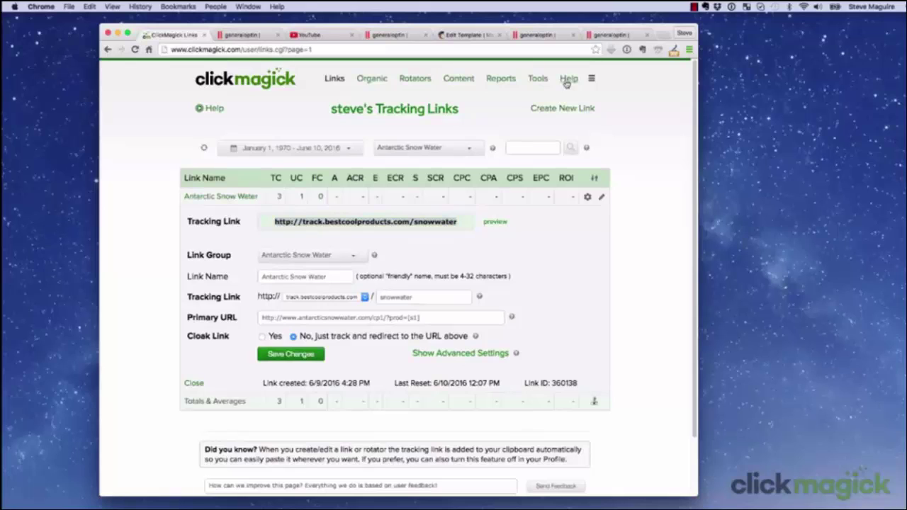
click(575, 93)
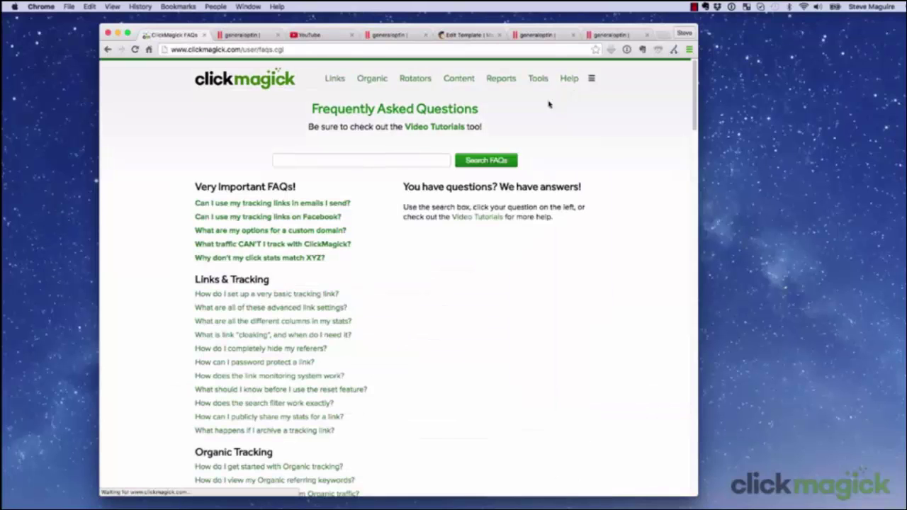
click(411, 154)
text(su)
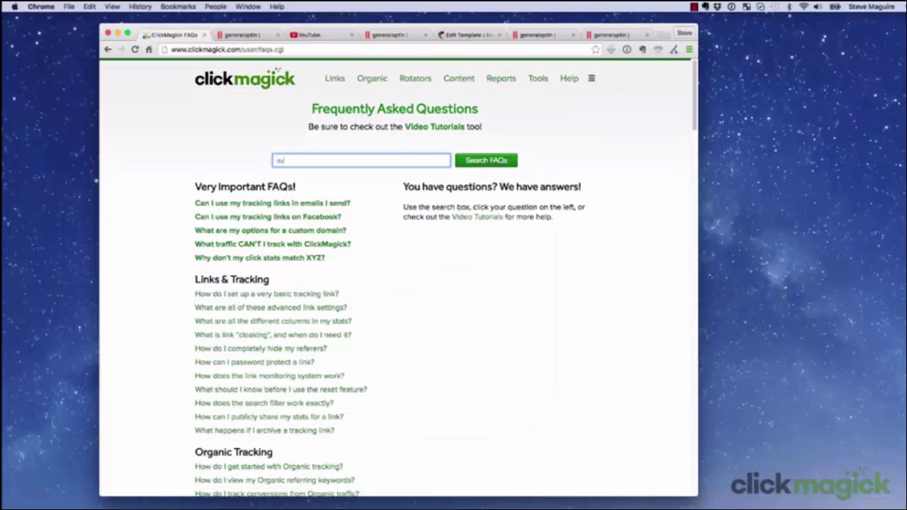
text(b-id)
click(481, 165)
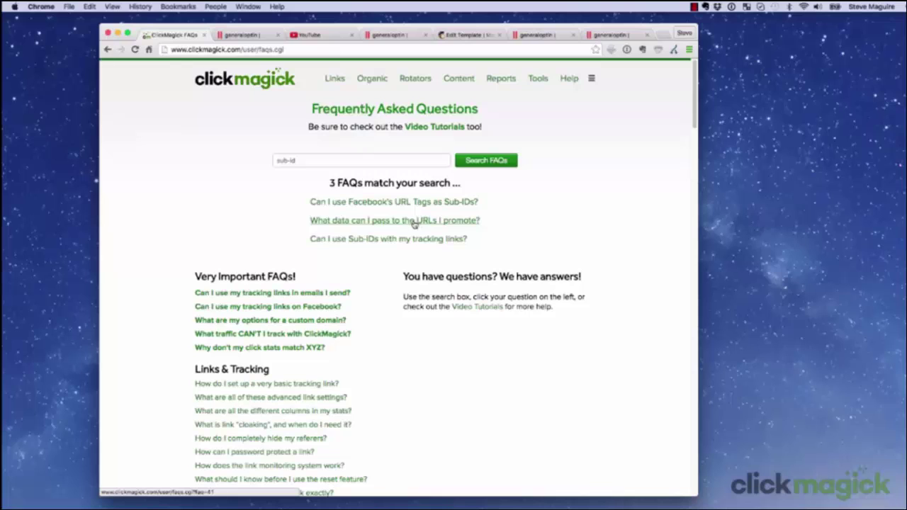
Step: Read the FAQ "What data can I pass to the URLs I promote?" through its ClickBank example, and return to the ClickMagick dashboard
click(415, 222)
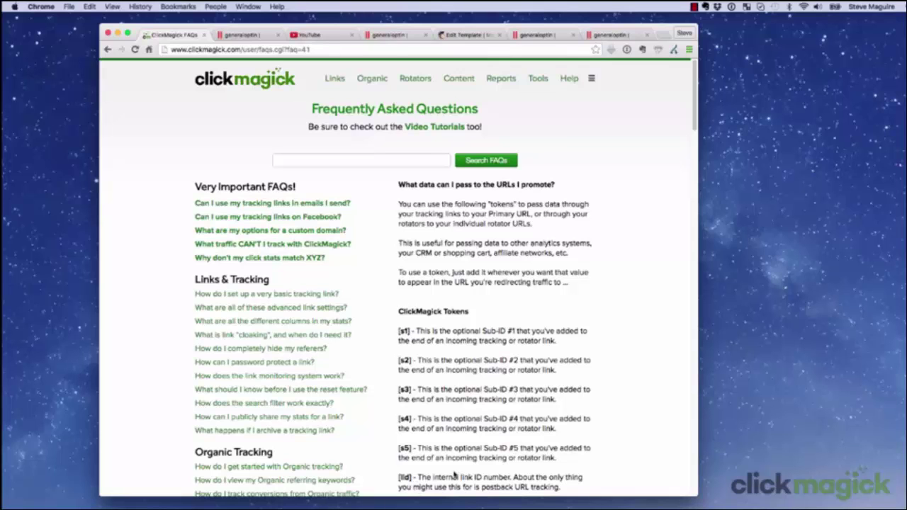
scroll(622, 417, down, 5)
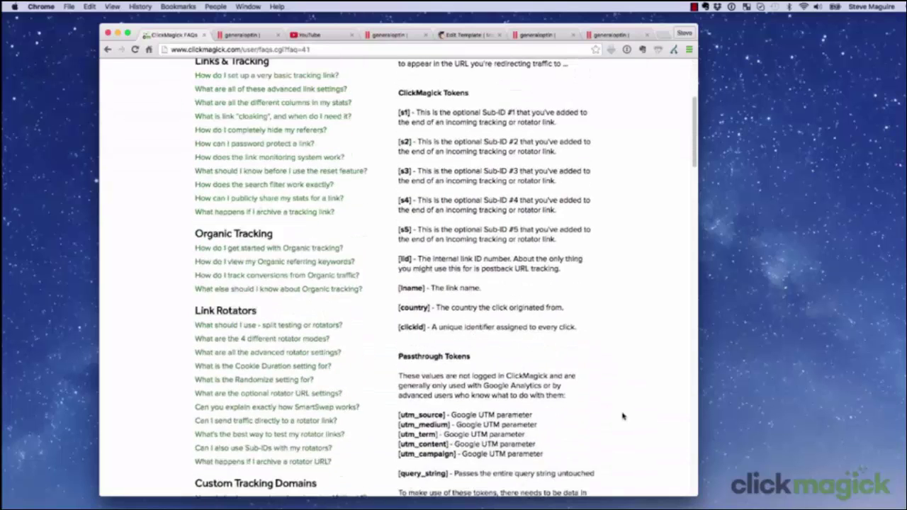
scroll(623, 417, down, 4)
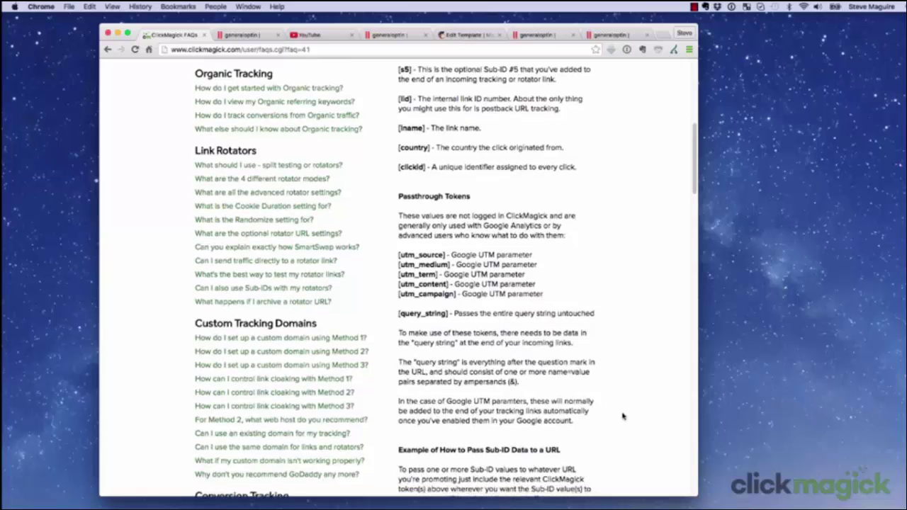
scroll(623, 416, down, 2)
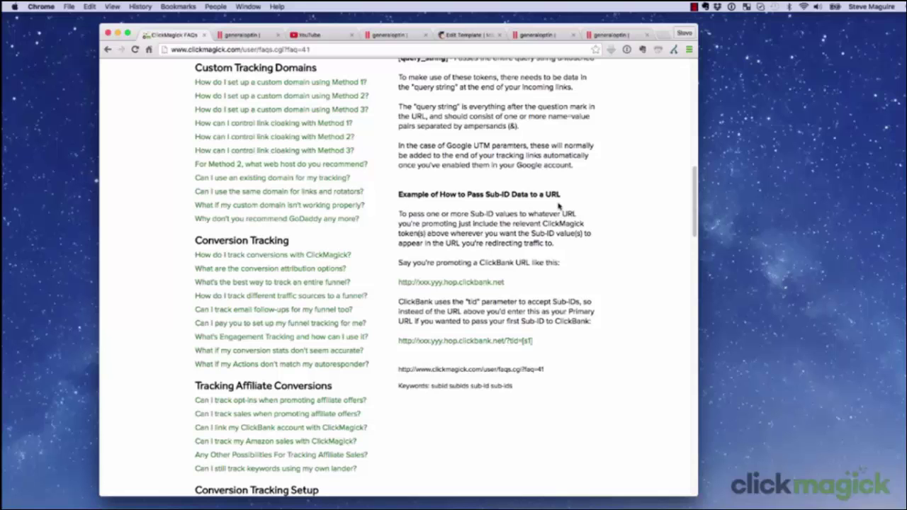
scroll(559, 206, up, 15)
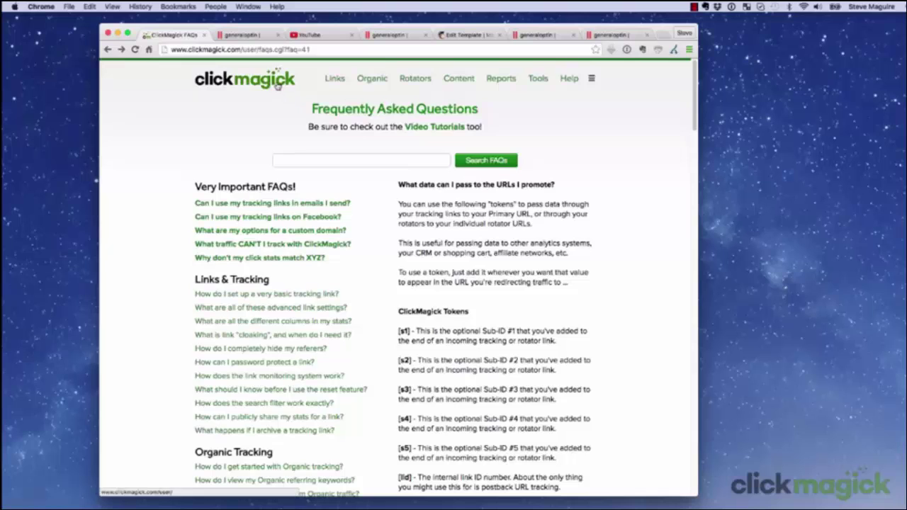
click(277, 85)
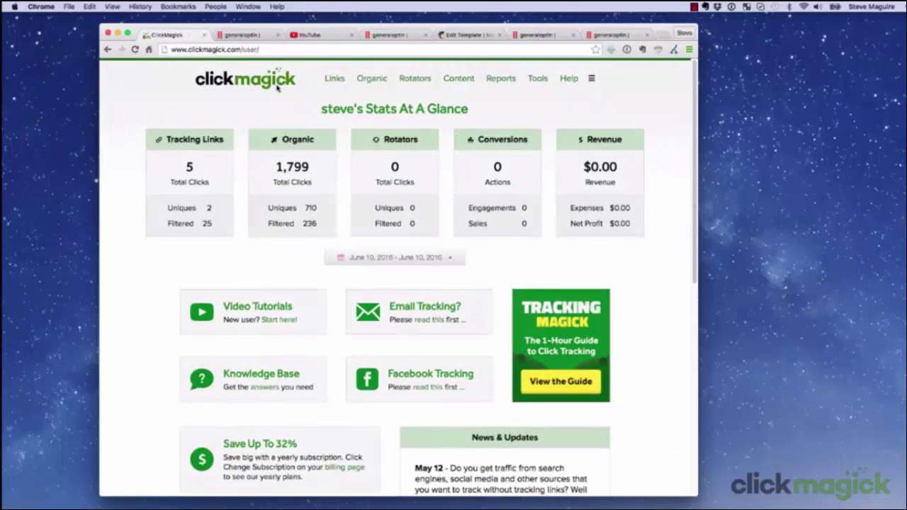